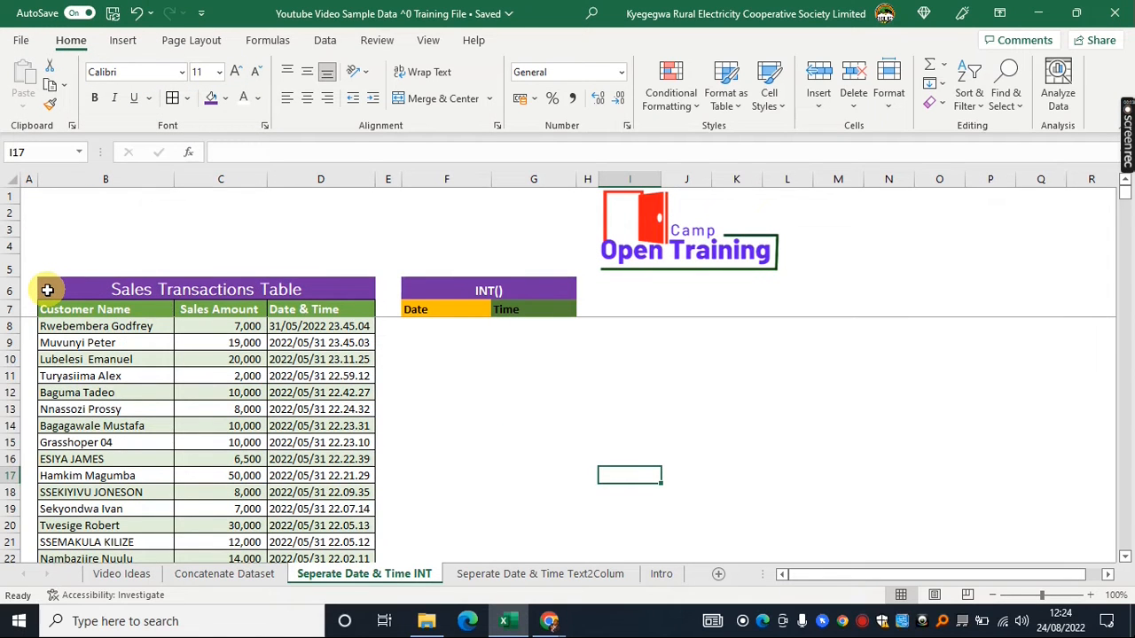
Review the Customer Name, Sales Amount and Date & Time columns of the Sales Transactions Table, including the time separators
{"action": "left_click_drag", "start_coordinate": [47, 290], "coordinate": [227, 525]}
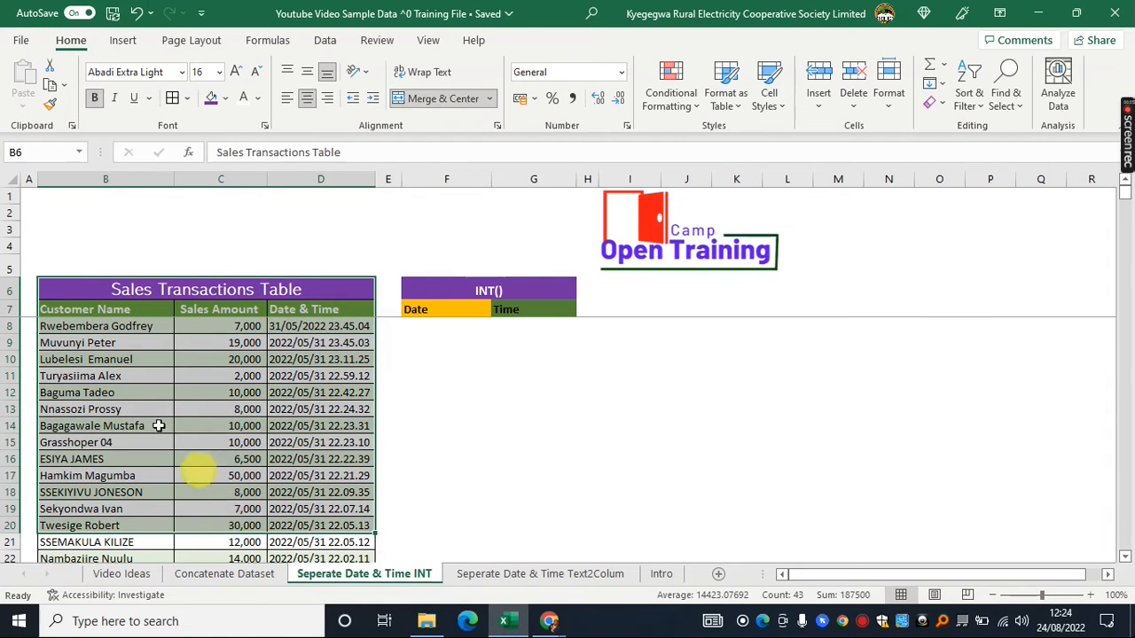
{"action": "left_click", "coordinate": [133, 391]}
{"action": "left_click_drag", "start_coordinate": [105, 309], "coordinate": [96, 507]}
{"action": "left_click_drag", "start_coordinate": [218, 308], "coordinate": [222, 529]}
{"action": "left_click_drag", "start_coordinate": [305, 309], "coordinate": [302, 538]}
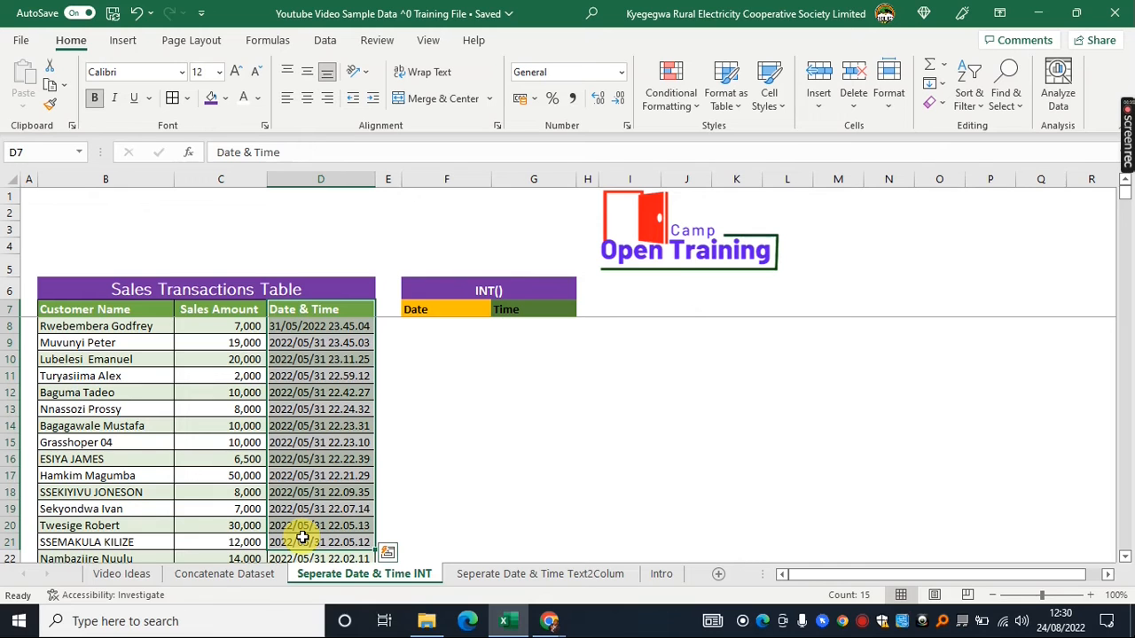
{"action": "left_click", "coordinate": [315, 375]}
{"action": "left_click_drag", "start_coordinate": [316, 309], "coordinate": [312, 458]}
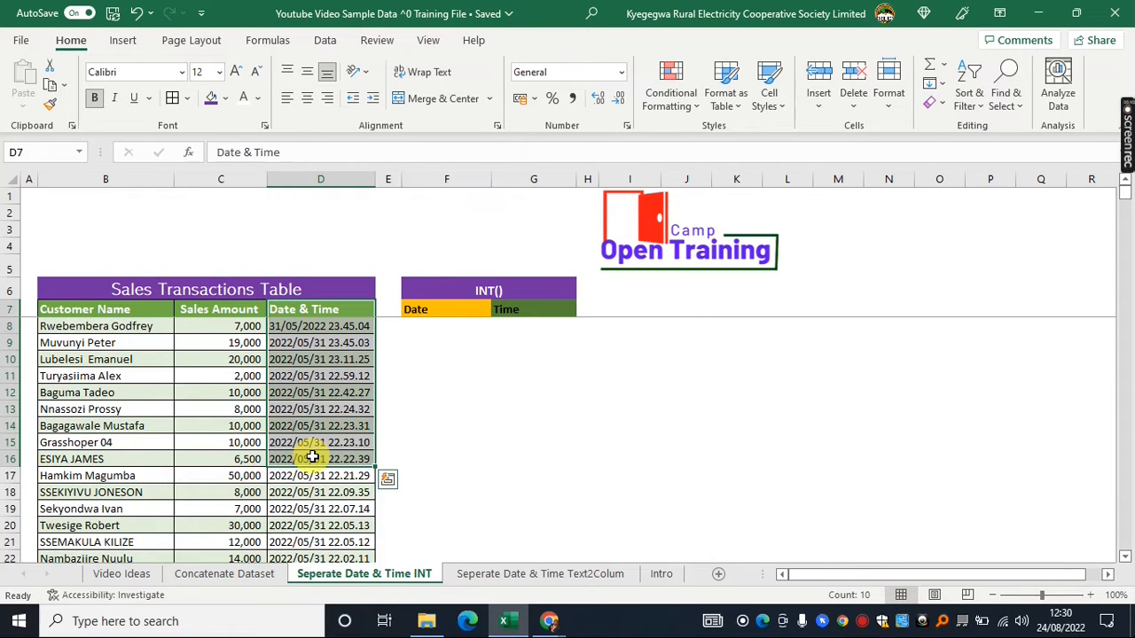
{"action": "left_click", "coordinate": [321, 359]}
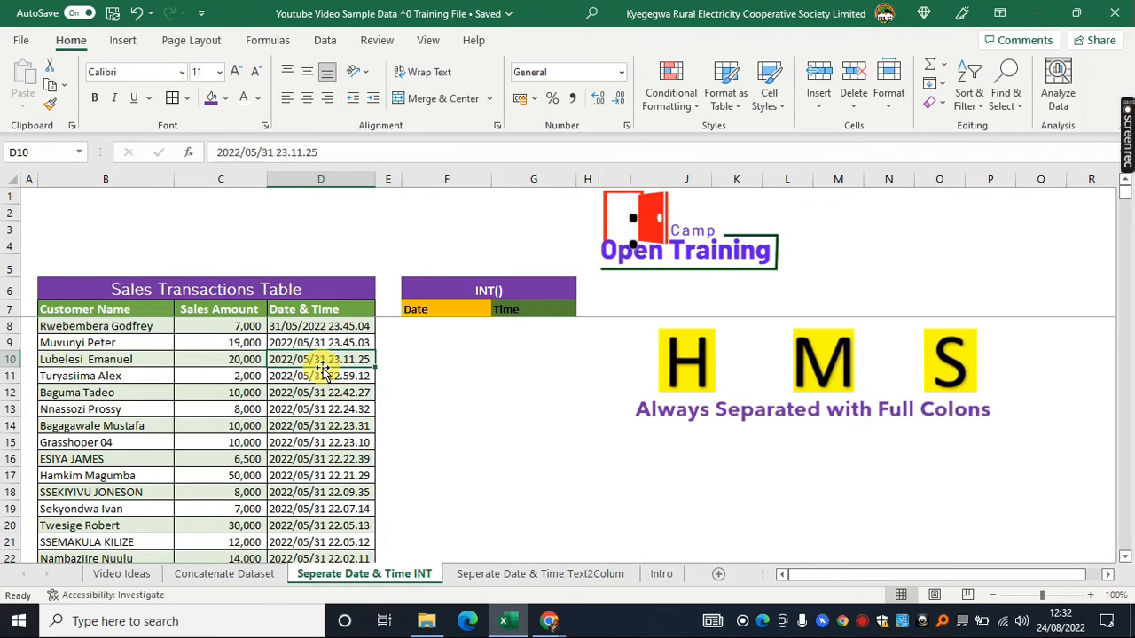
{"action": "left_click_drag", "start_coordinate": [301, 328], "coordinate": [298, 514]}
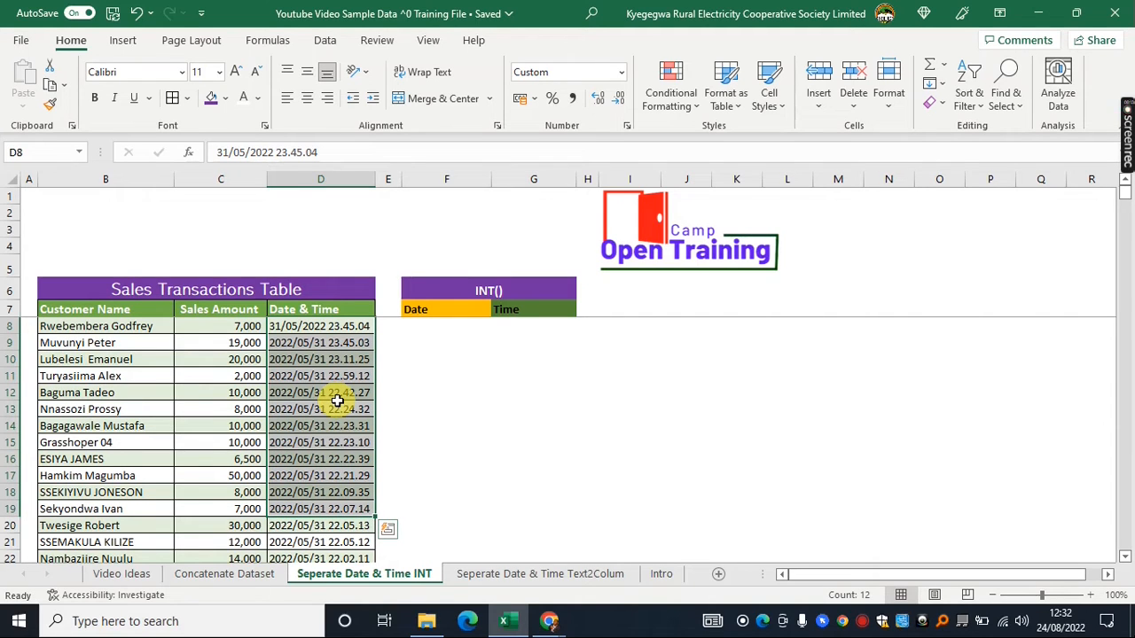
{"action": "left_click", "coordinate": [337, 326]}
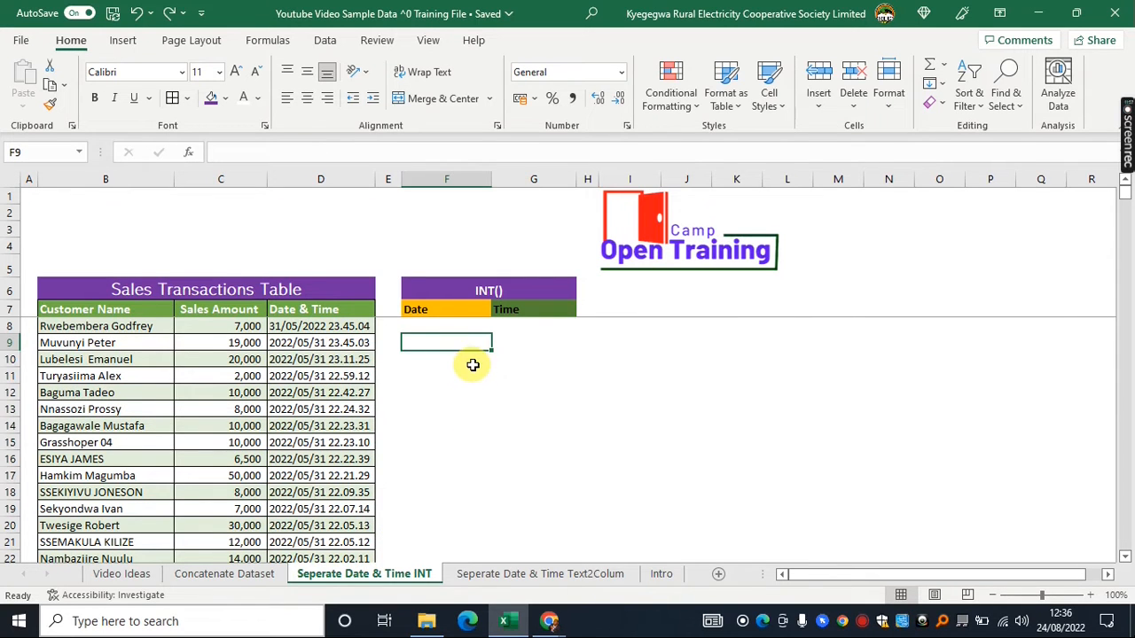
Replace every period with a colon in all Date & Time values from D8 down to the end of the column
{"action": "left_click", "coordinate": [316, 325]}
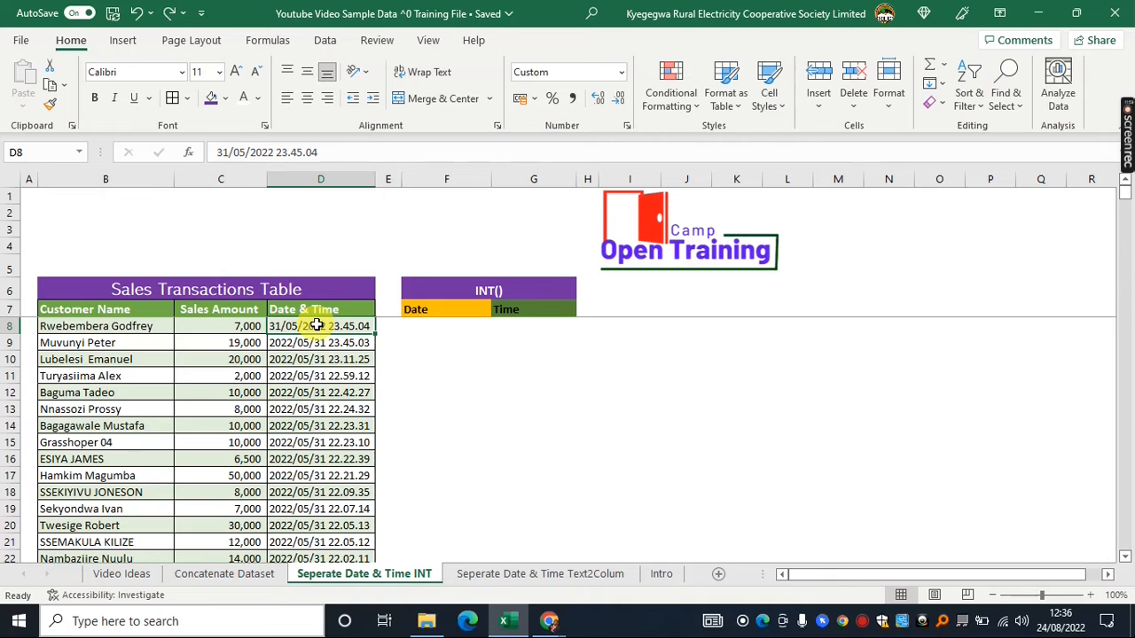
{"action": "key", "text": "ctrl+shift+Down"}
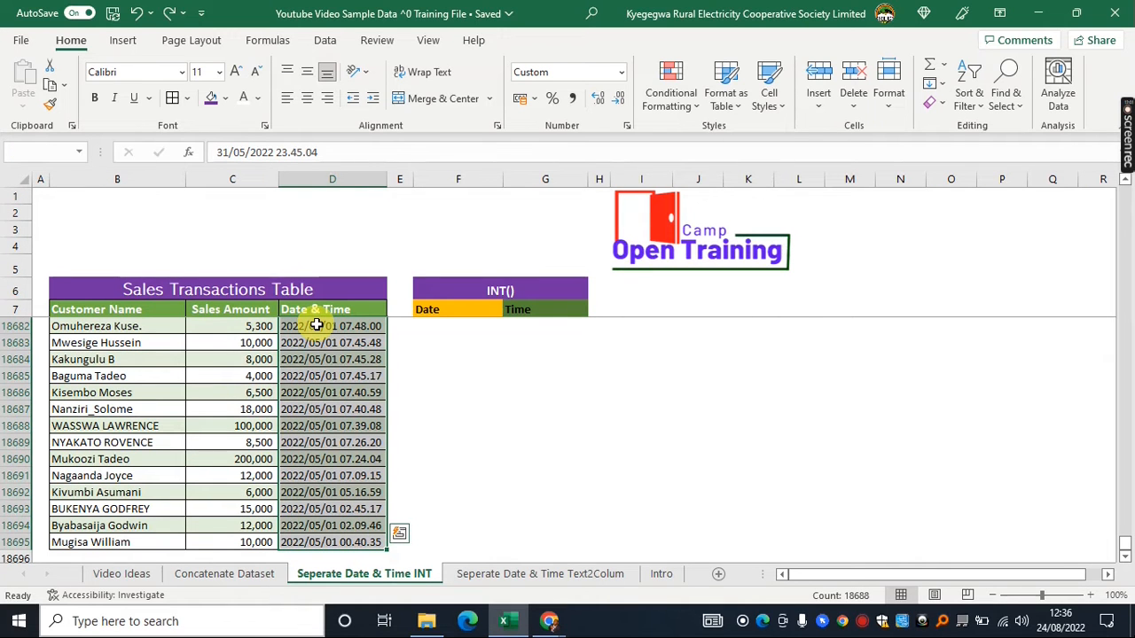
{"action": "key", "text": "ctrl+h"}
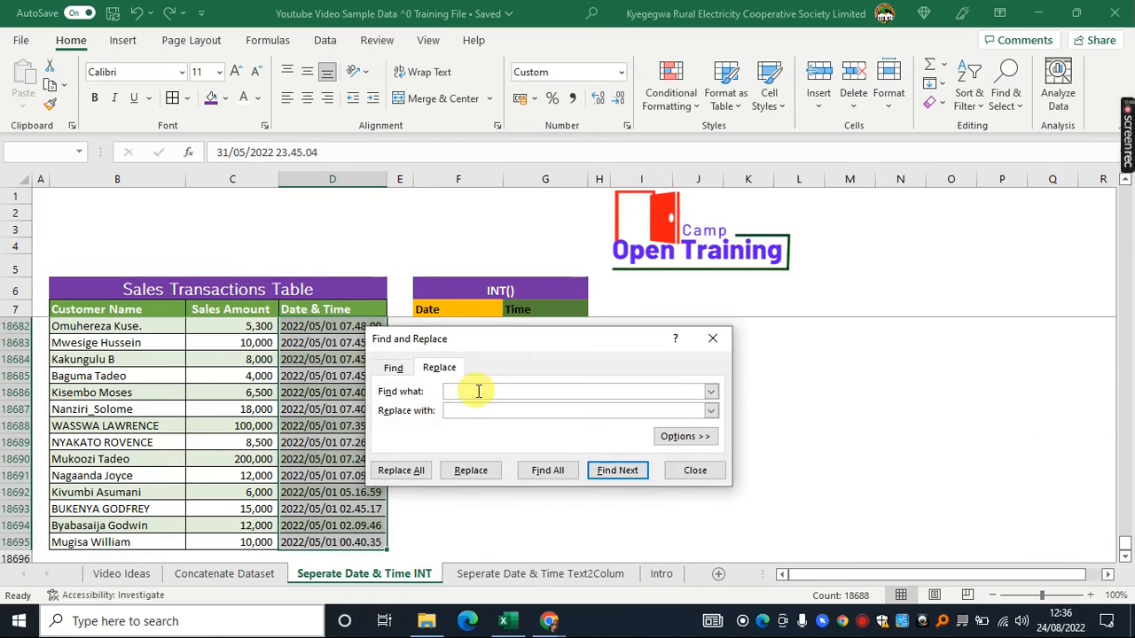
{"action": "type", "text": "."}
{"action": "left_click", "coordinate": [447, 411]}
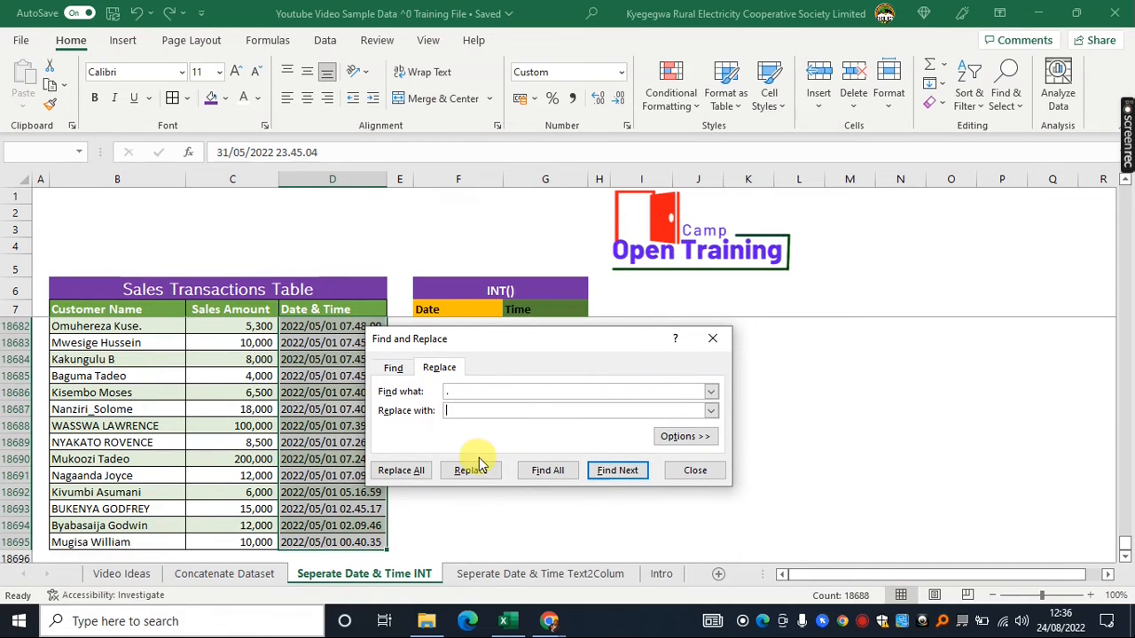
{"action": "type", "text": ":"}
{"action": "left_click", "coordinate": [397, 471]}
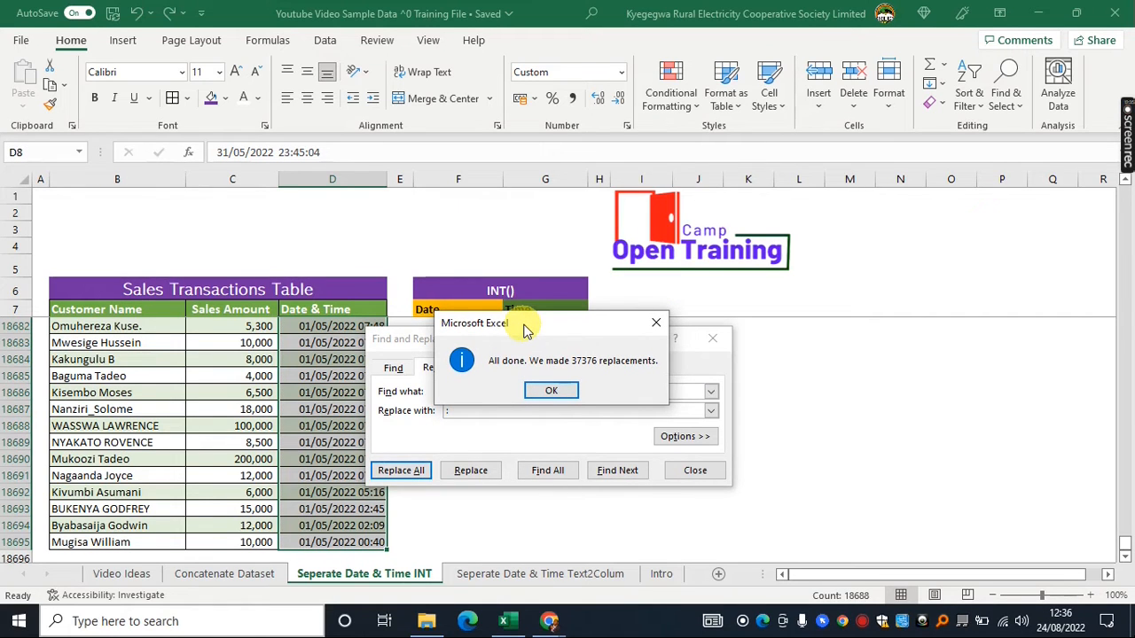
{"action": "left_click", "coordinate": [549, 392]}
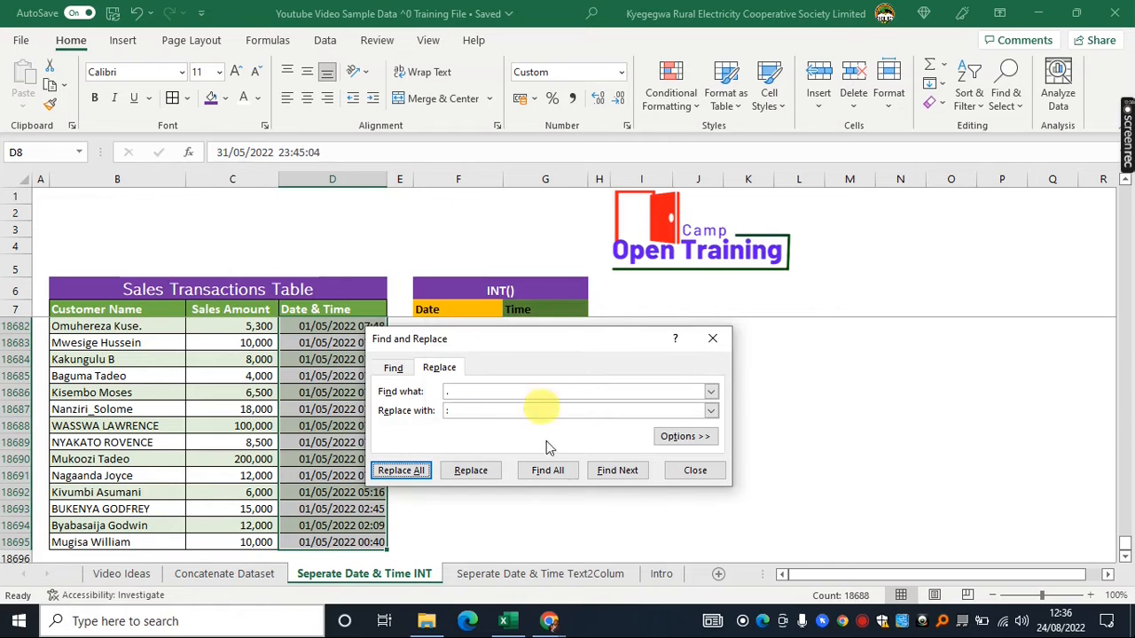
{"action": "left_click", "coordinate": [694, 474]}
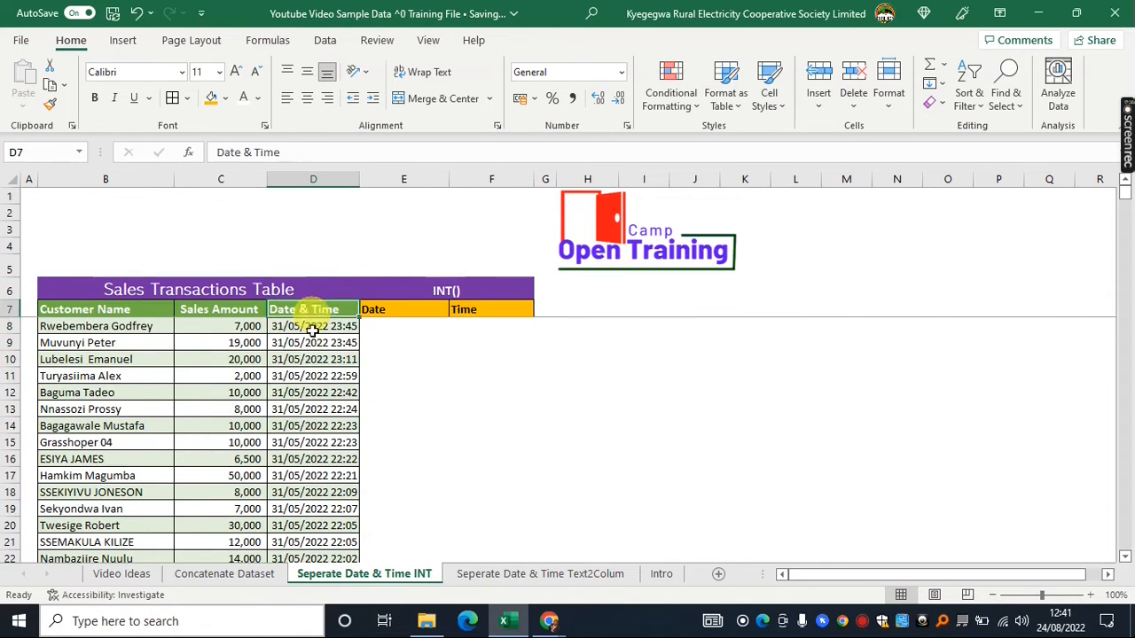
Enter the formula =INT(D8) in cell E8 to extract the date from the first Date & Time value
{"action": "left_click_drag", "start_coordinate": [309, 322], "coordinate": [302, 539]}
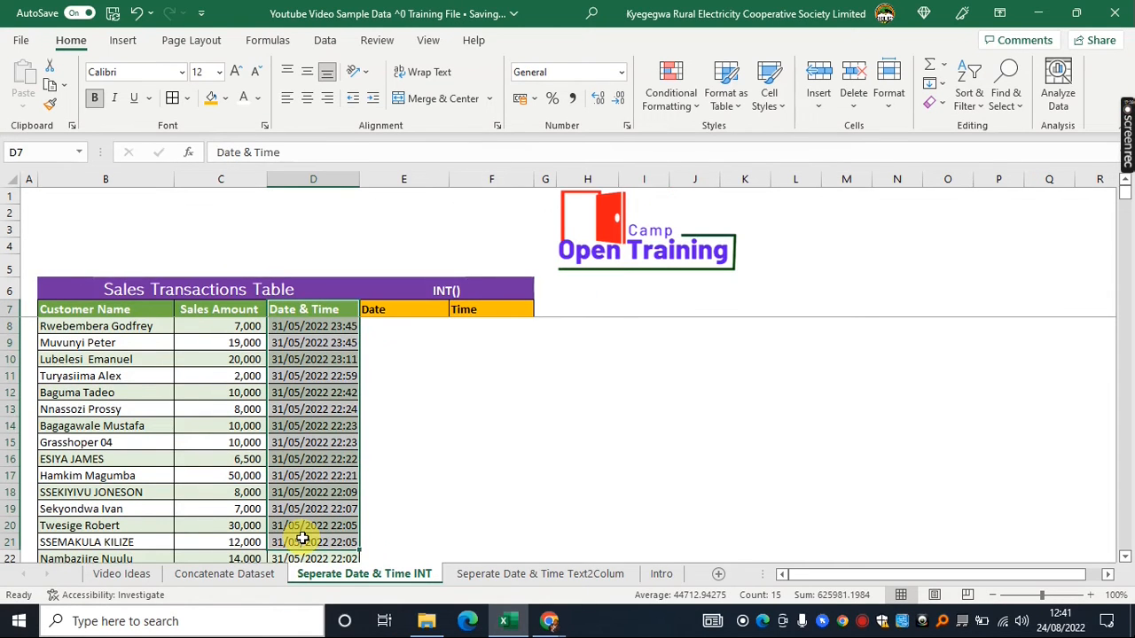
{"action": "left_click", "coordinate": [395, 326]}
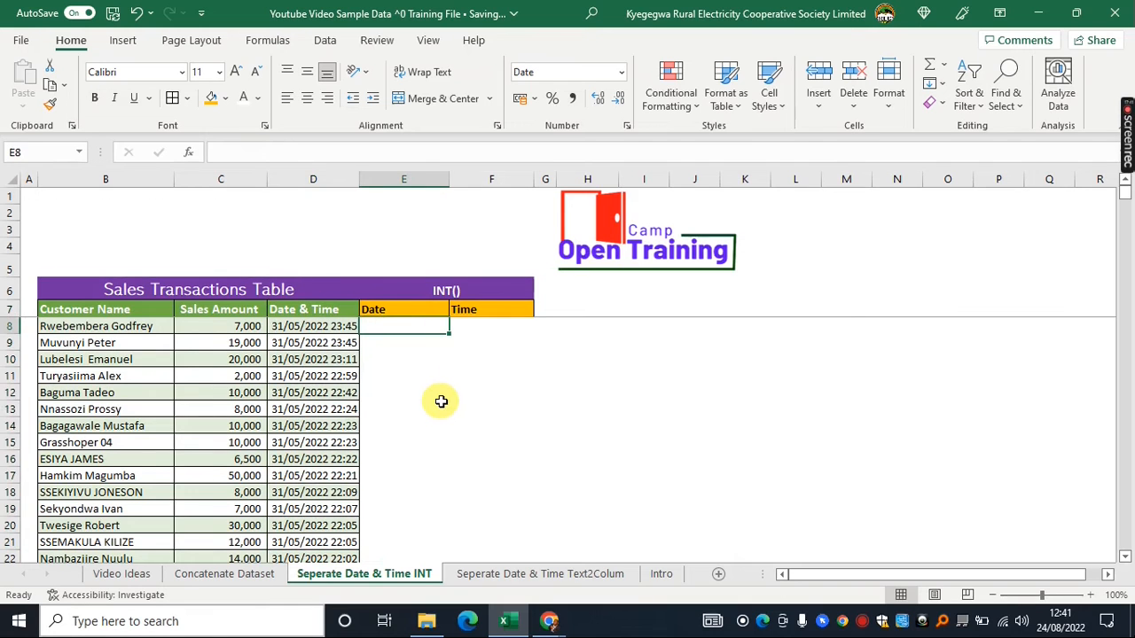
{"action": "type", "text": "="}
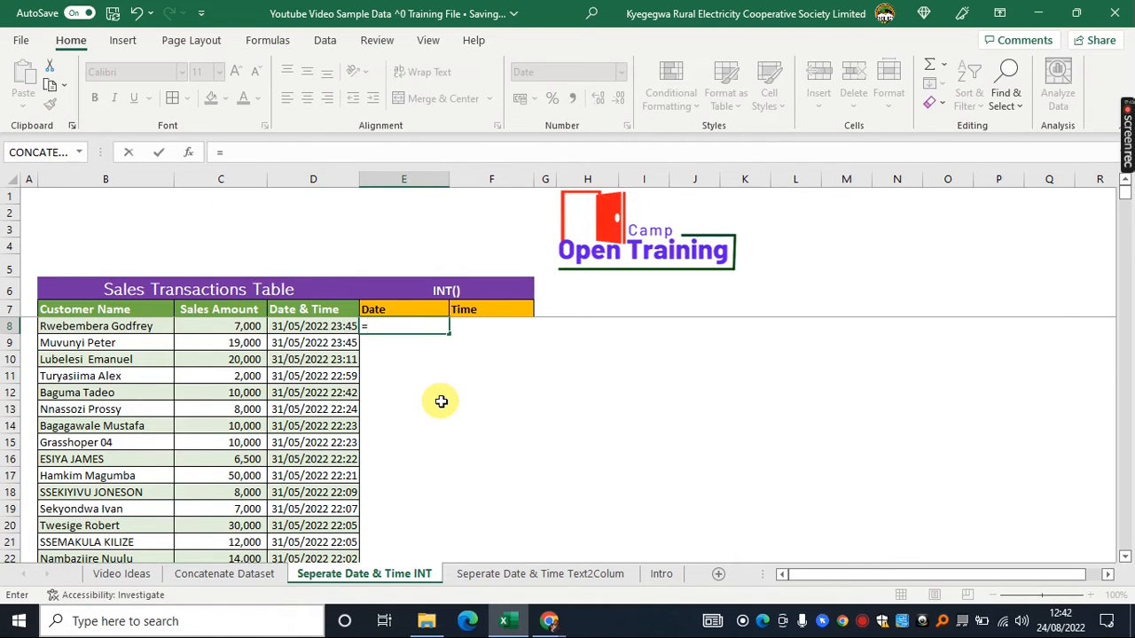
{"action": "type", "text": "int"}
{"action": "key", "text": "Tab"}
{"action": "left_click", "coordinate": [301, 328]}
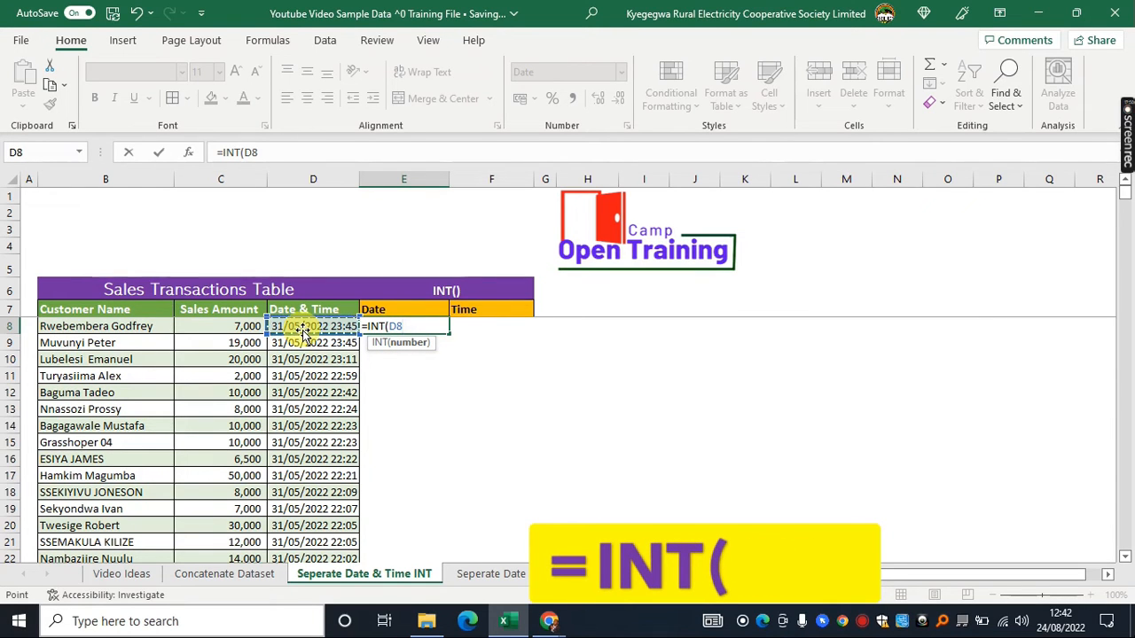
{"action": "type", "text": ")"}
{"action": "key", "text": "Return"}
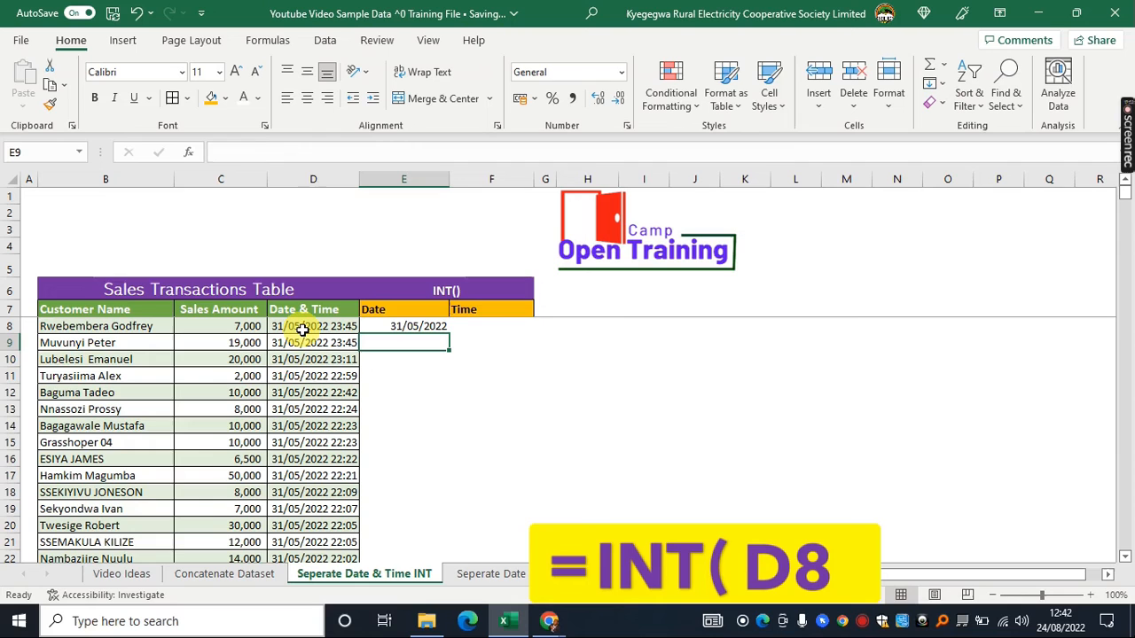
Fill the INT formula from E8 down the Date column for all transactions
{"action": "left_click", "coordinate": [390, 326]}
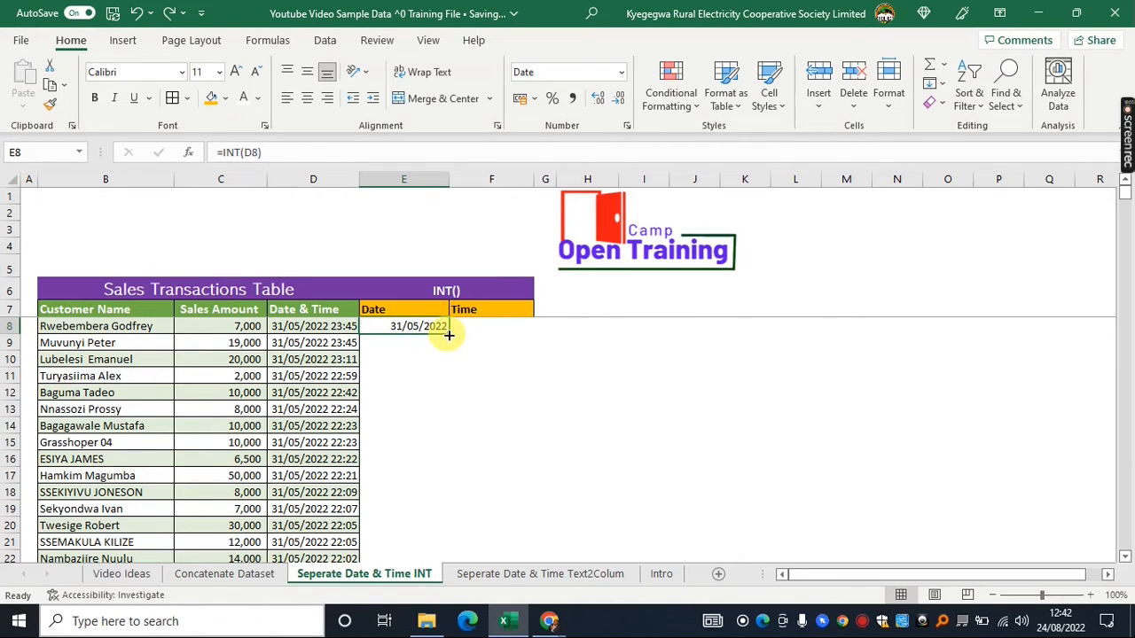
{"action": "double_click", "coordinate": [448, 335]}
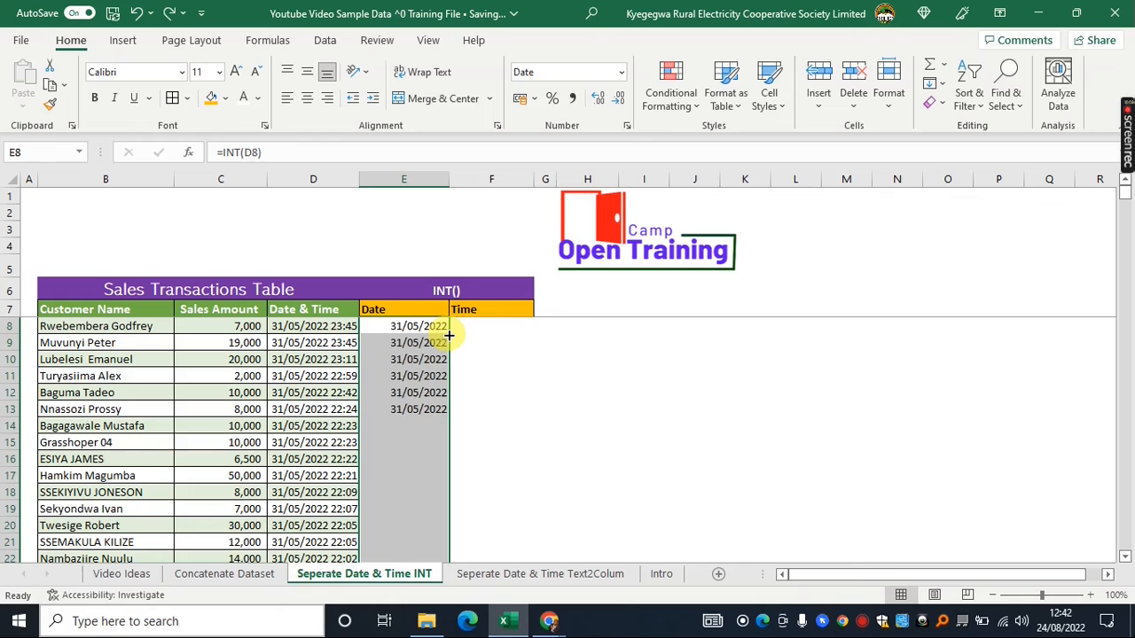
{"action": "left_click", "coordinate": [410, 431]}
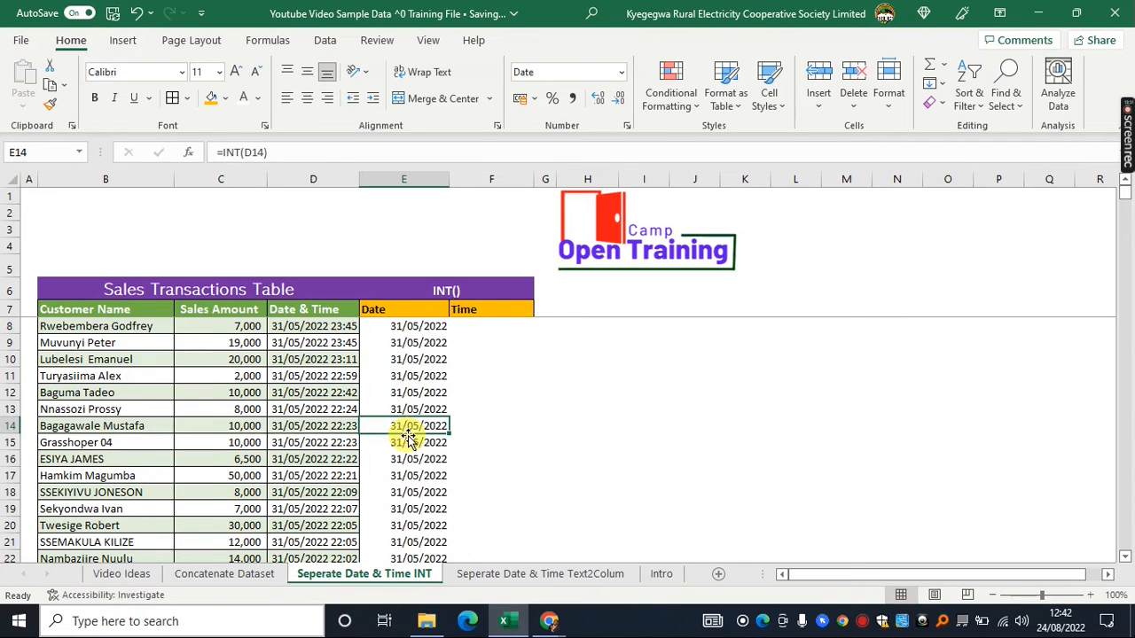
Enter =D8-INT(D8) in cell F8 to extract the time, and fill it down the Time column for all transactions
{"action": "left_click", "coordinate": [499, 327]}
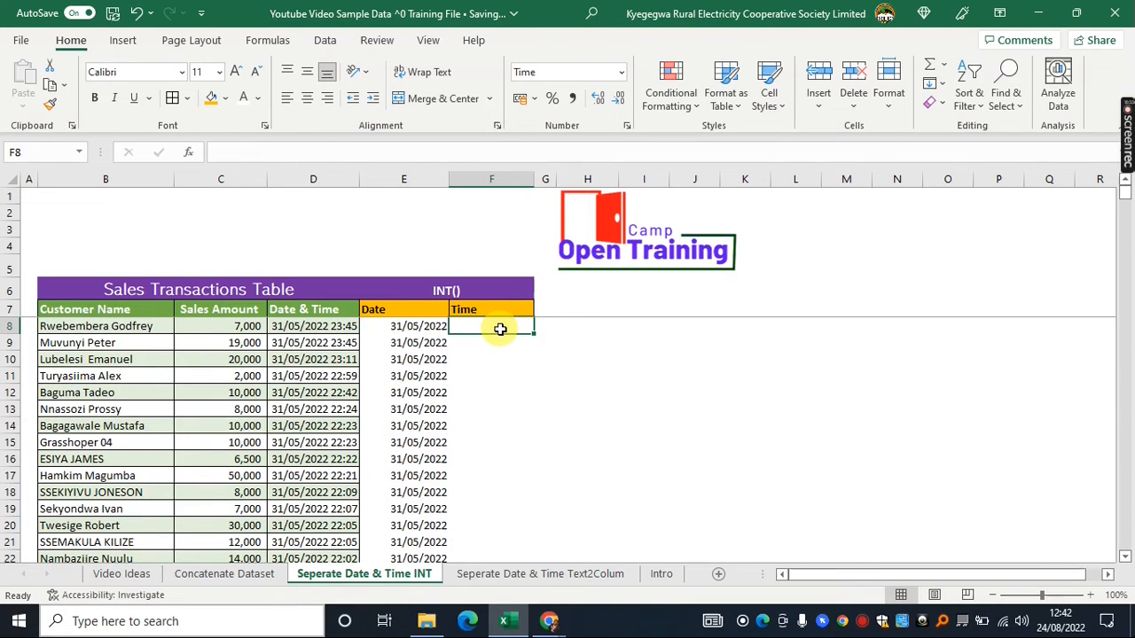
{"action": "type", "text": "="}
{"action": "left_click", "coordinate": [303, 327]}
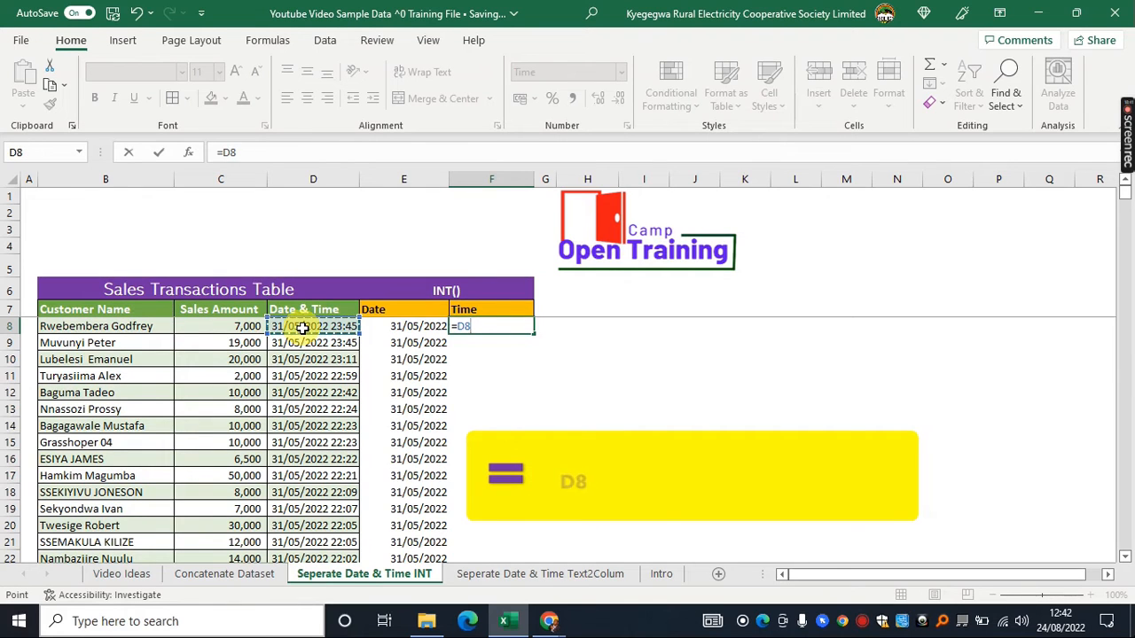
{"action": "type", "text": "-"}
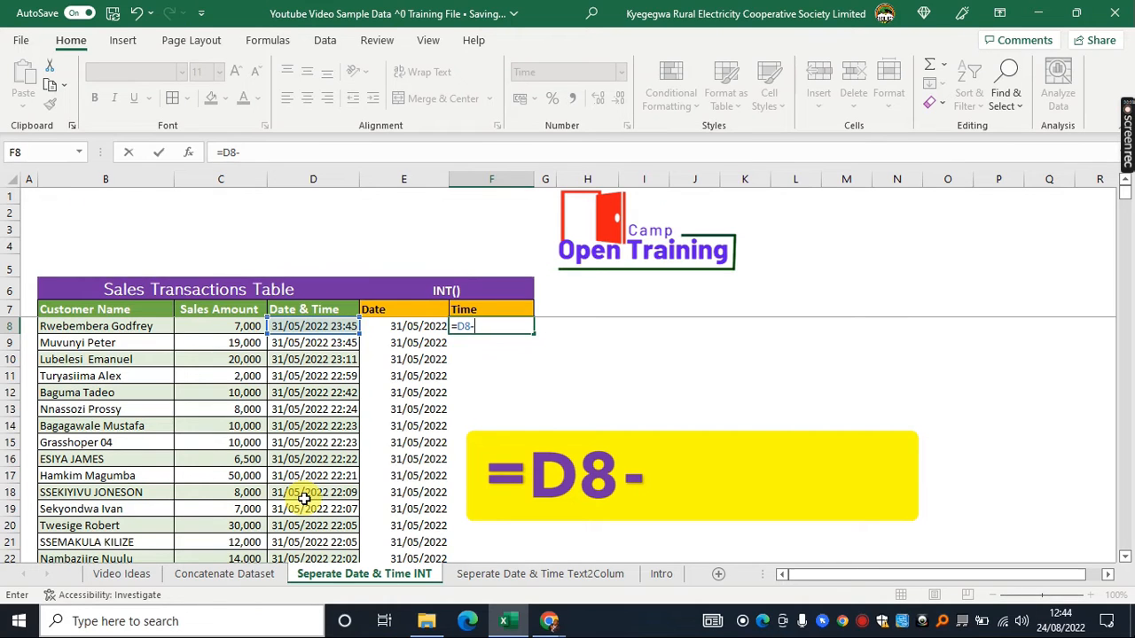
{"action": "type", "text": "int"}
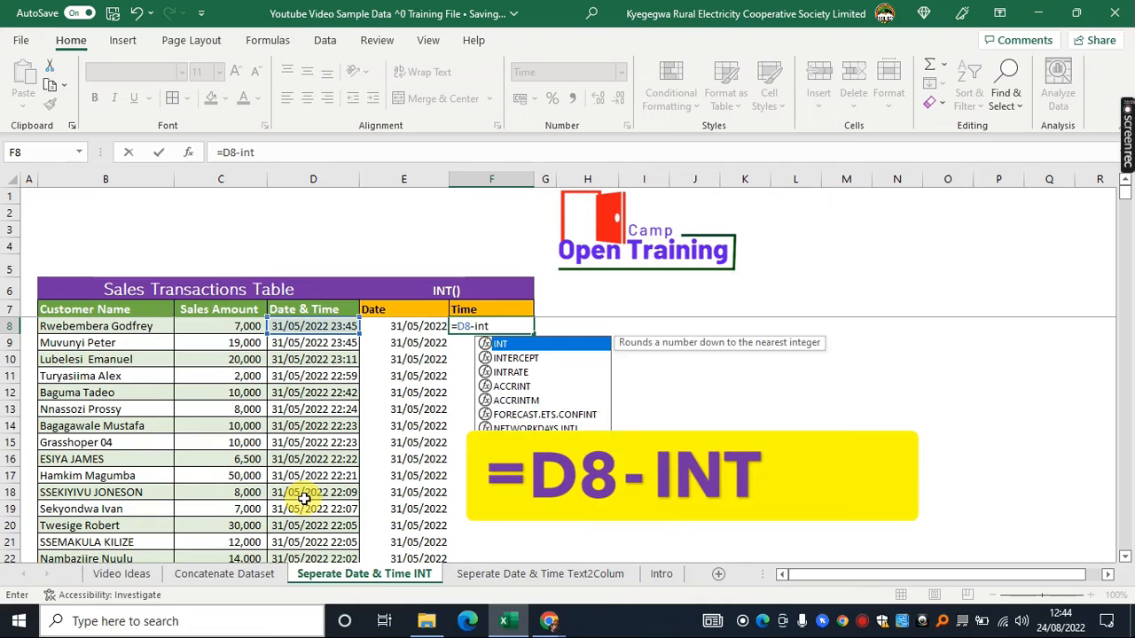
{"action": "key", "text": "Tab"}
{"action": "left_click", "coordinate": [304, 326]}
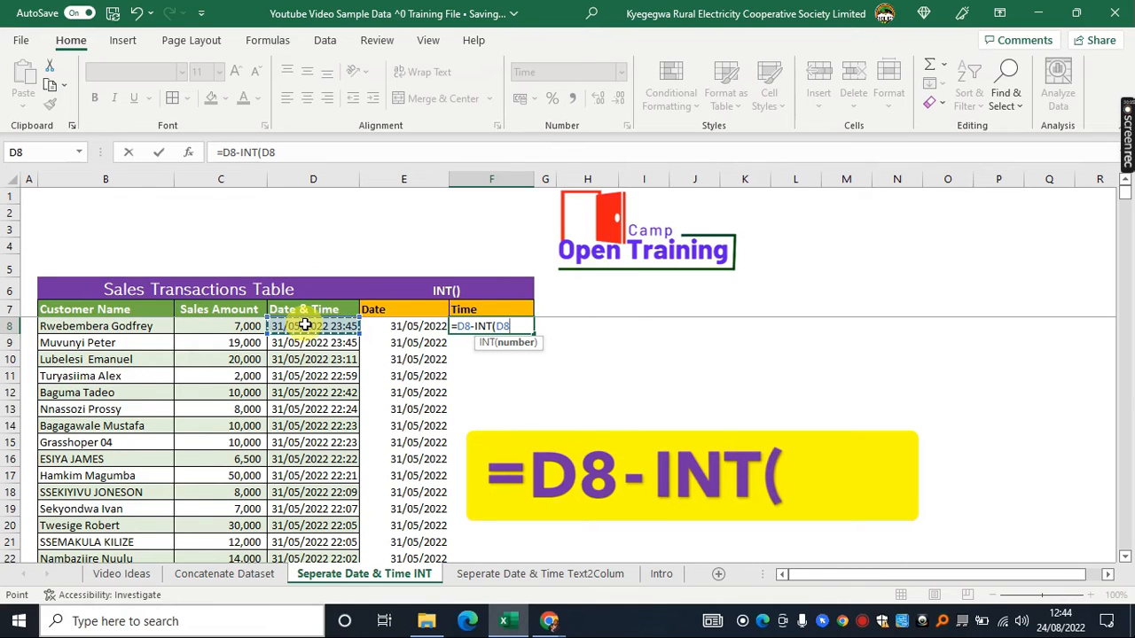
{"action": "type", "text": ")"}
{"action": "key", "text": "Return"}
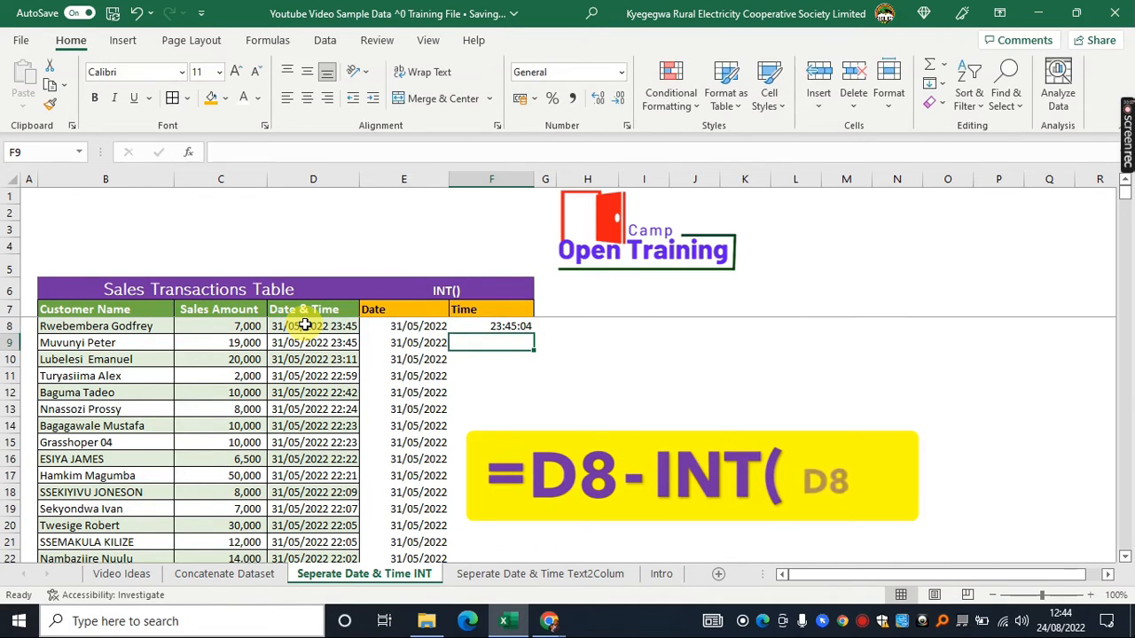
{"action": "left_click", "coordinate": [477, 326]}
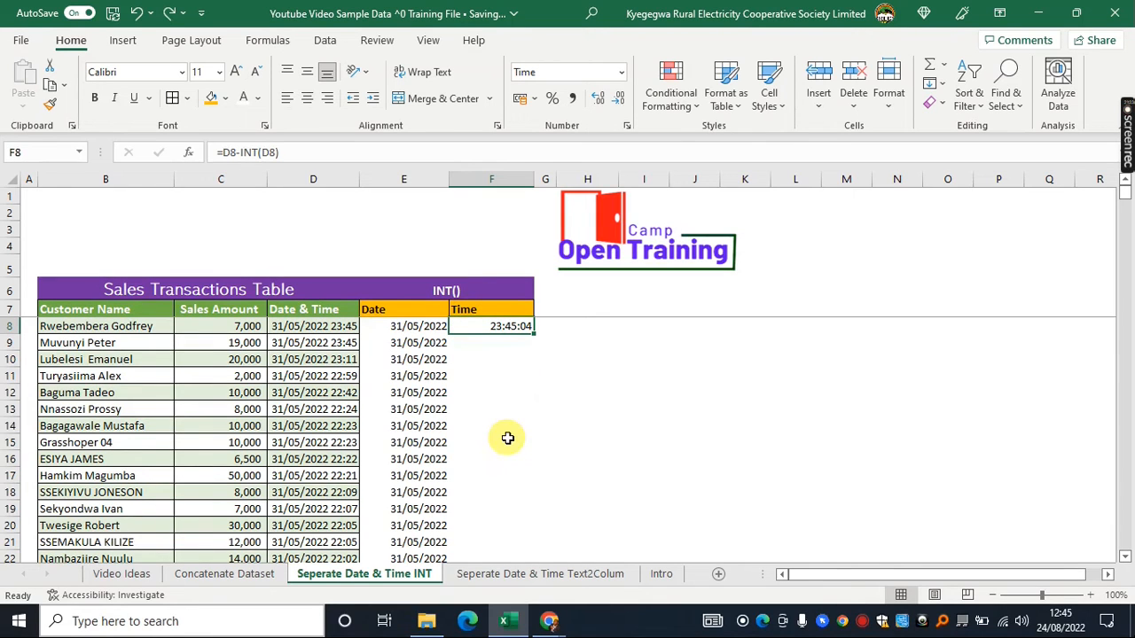
{"action": "double_click", "coordinate": [534, 336]}
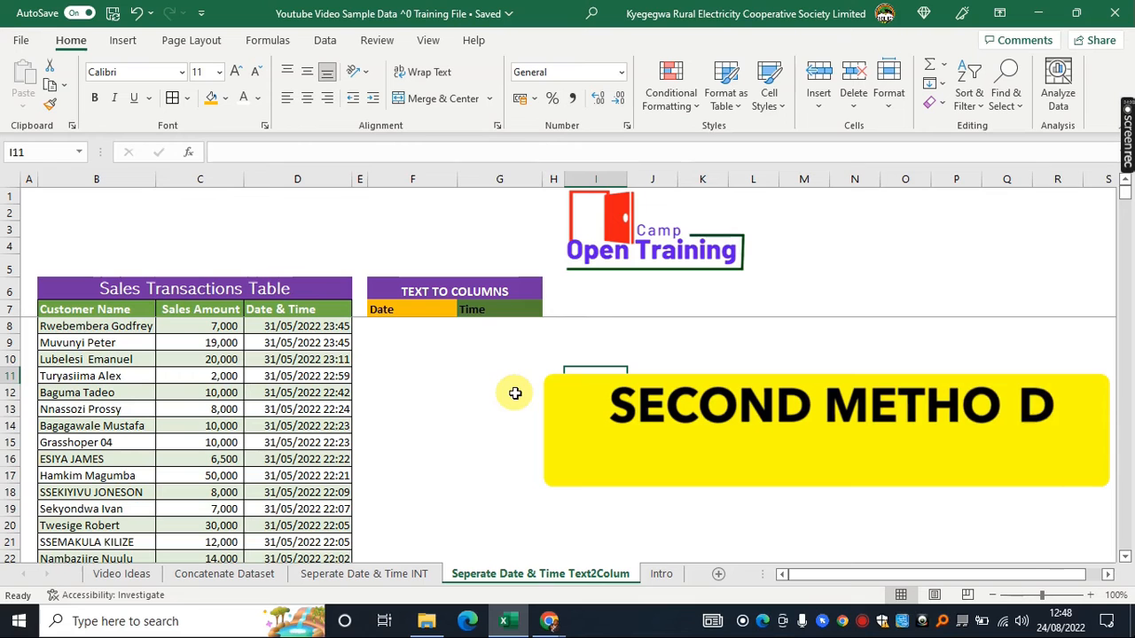
Start Text to Columns on all Date & Time values from D8 down to the end of the column
{"action": "left_click", "coordinate": [512, 376]}
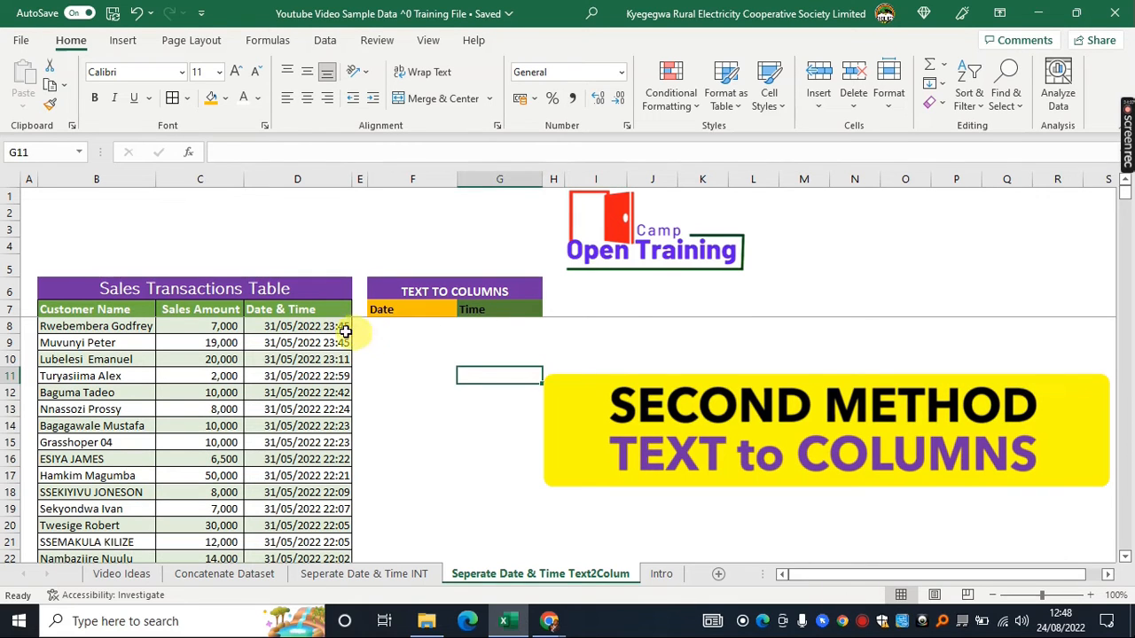
{"action": "left_click", "coordinate": [299, 327]}
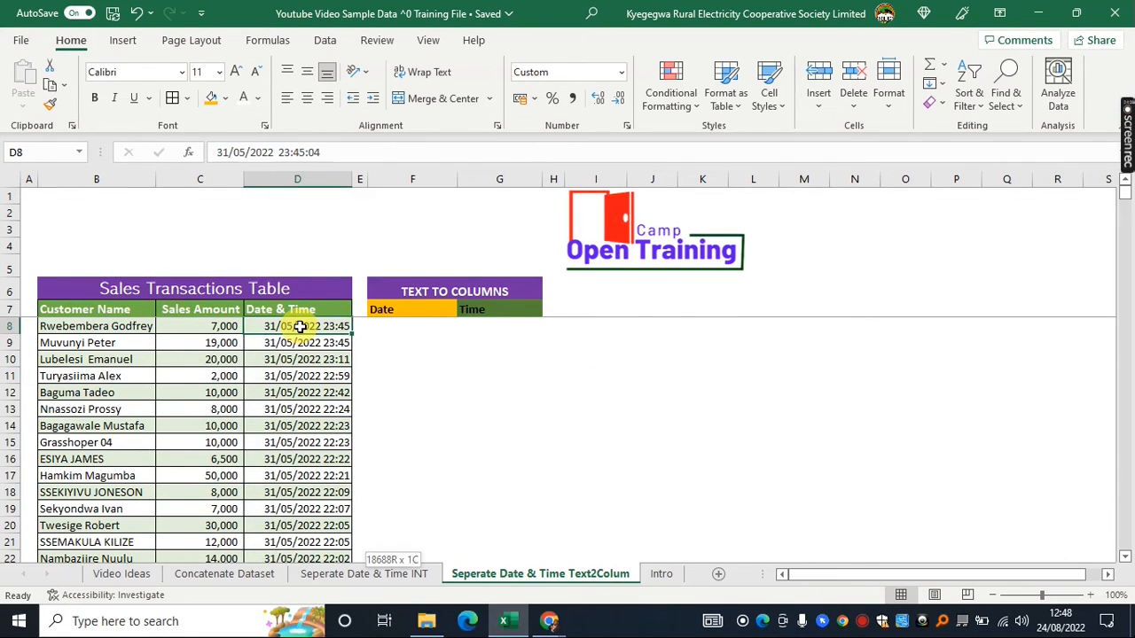
{"action": "key", "text": "ctrl+shift+Down"}
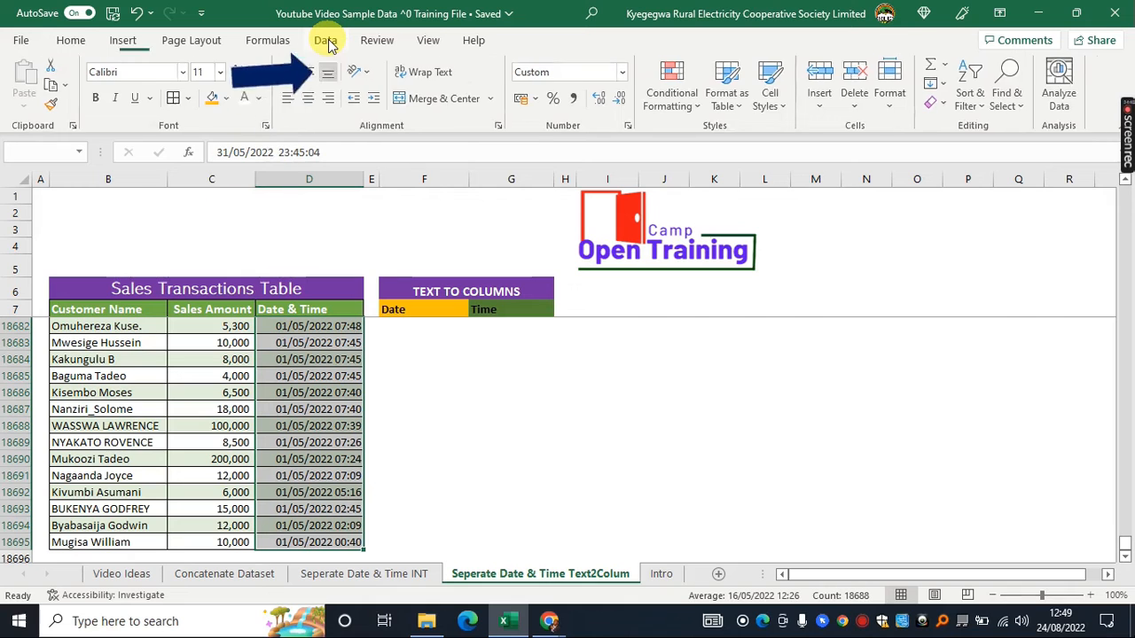
{"action": "left_click", "coordinate": [328, 44]}
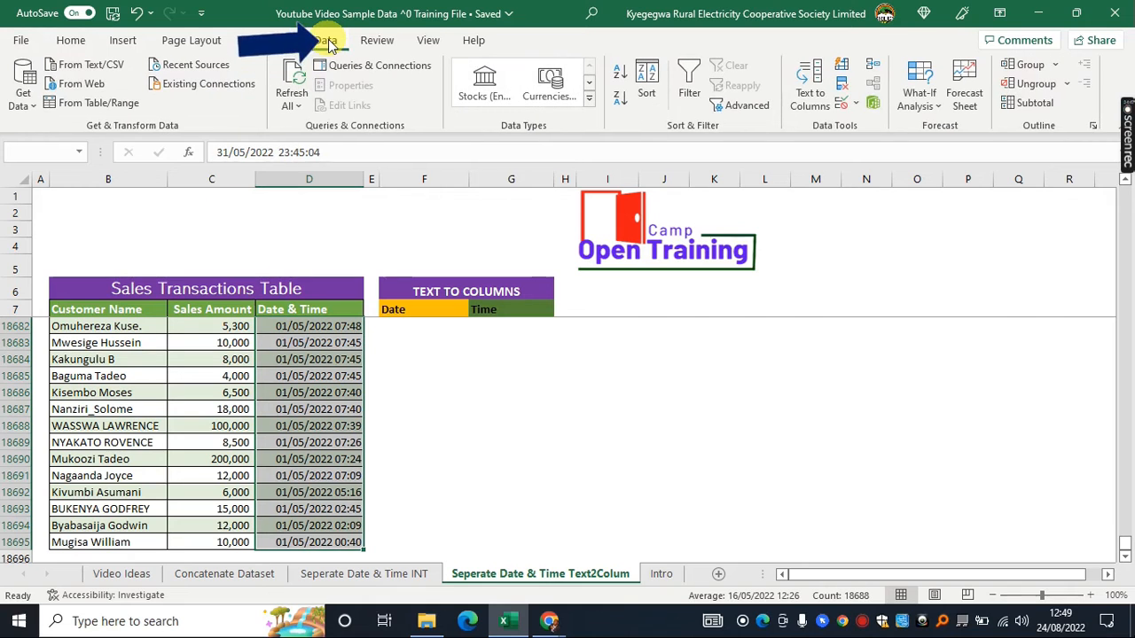
{"action": "left_click", "coordinate": [812, 88]}
{"action": "left_click_drag", "start_coordinate": [537, 232], "coordinate": [536, 232]}
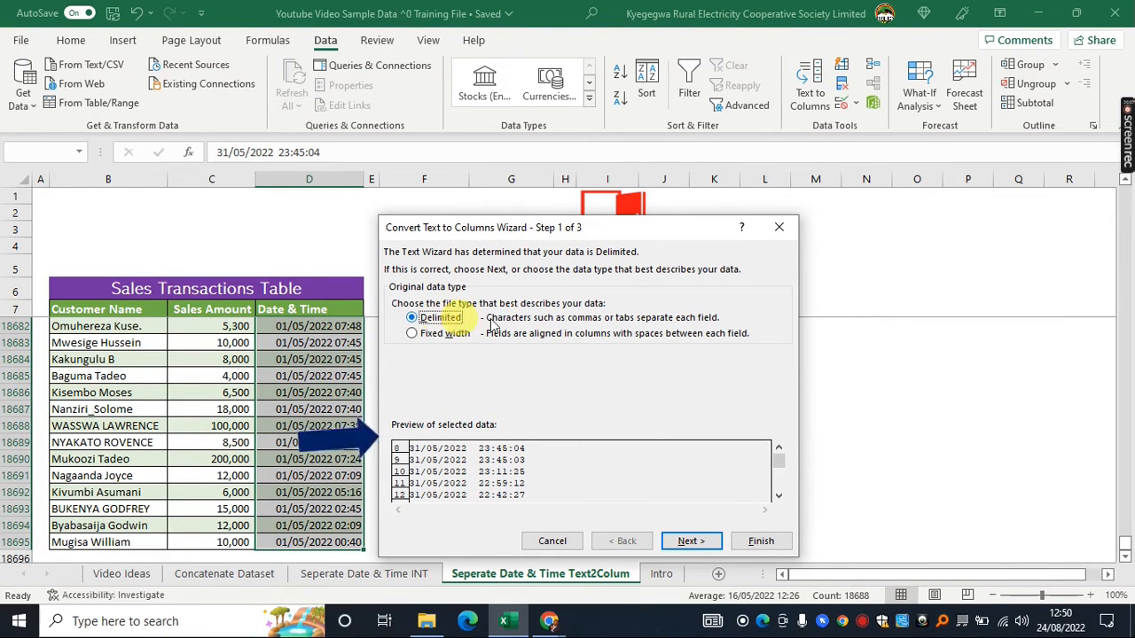
Treat the data as Delimited and split it at spaces, with consecutive delimiters treated as one
{"action": "left_click", "coordinate": [690, 540]}
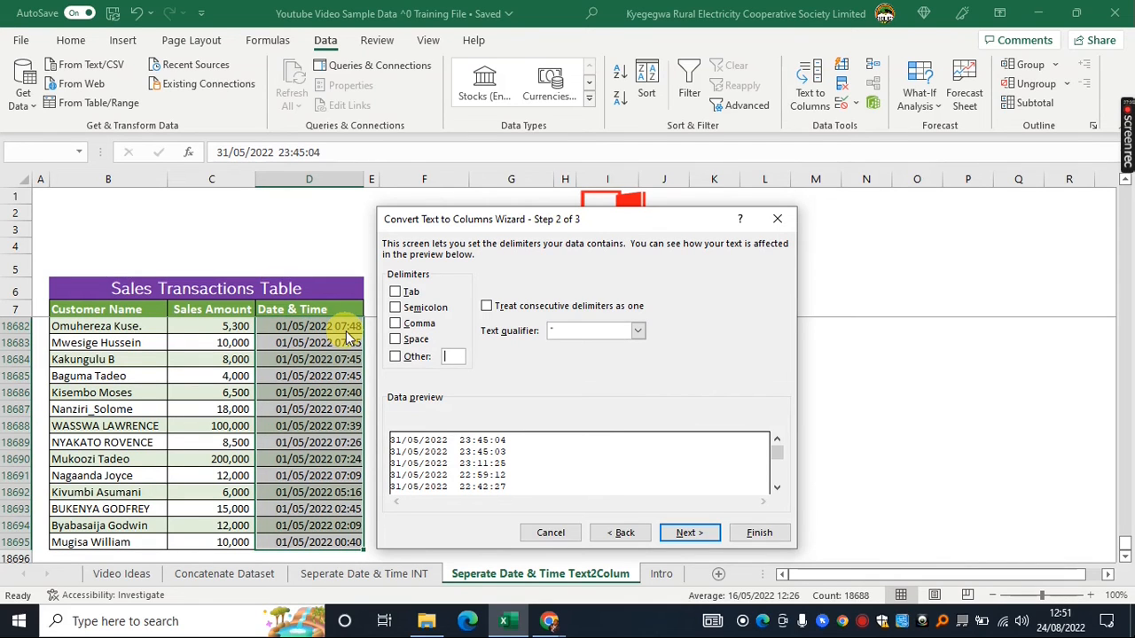
{"action": "left_click", "coordinate": [395, 340]}
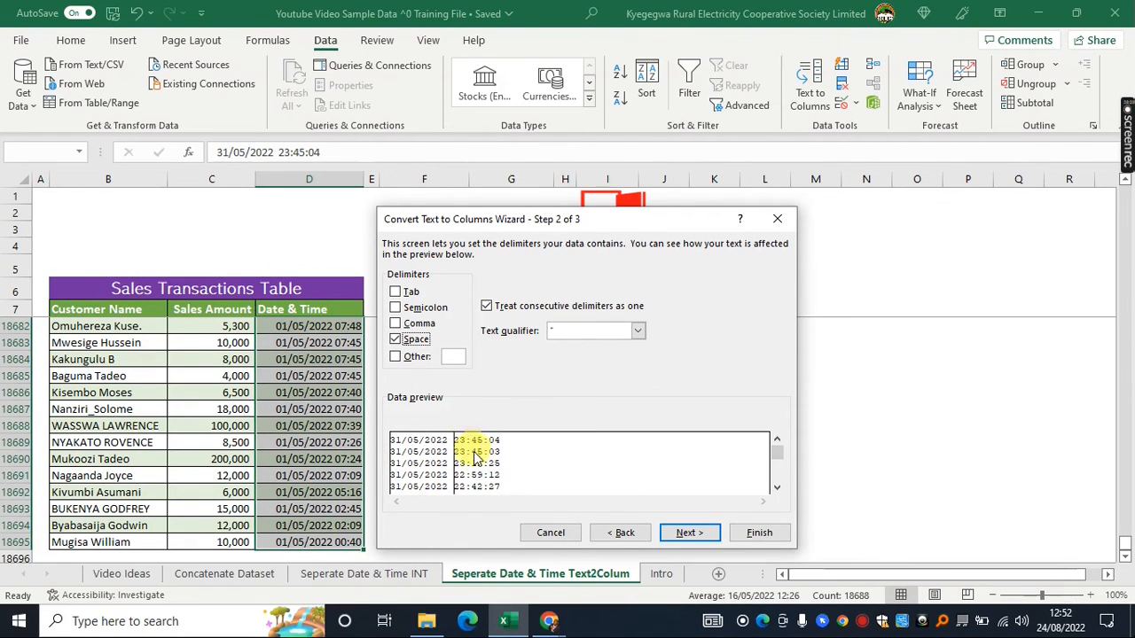
{"action": "left_click", "coordinate": [689, 532]}
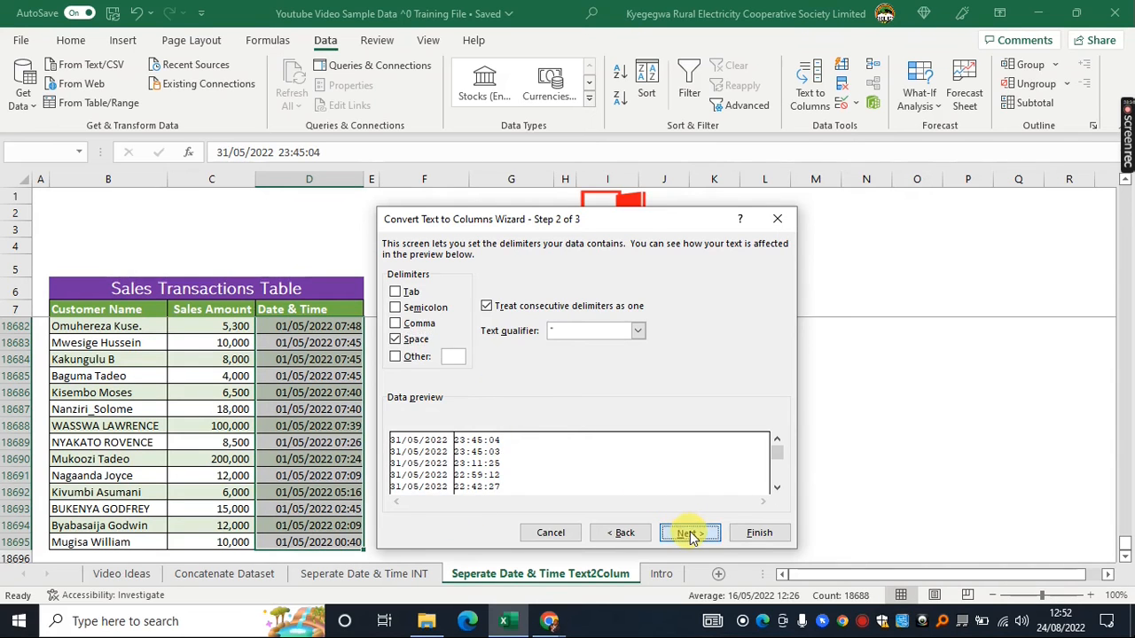
Set the destination of the split data to cell F8, keep the General column format, and finish the conversion
{"action": "left_click_drag", "start_coordinate": [472, 233], "coordinate": [646, 216]}
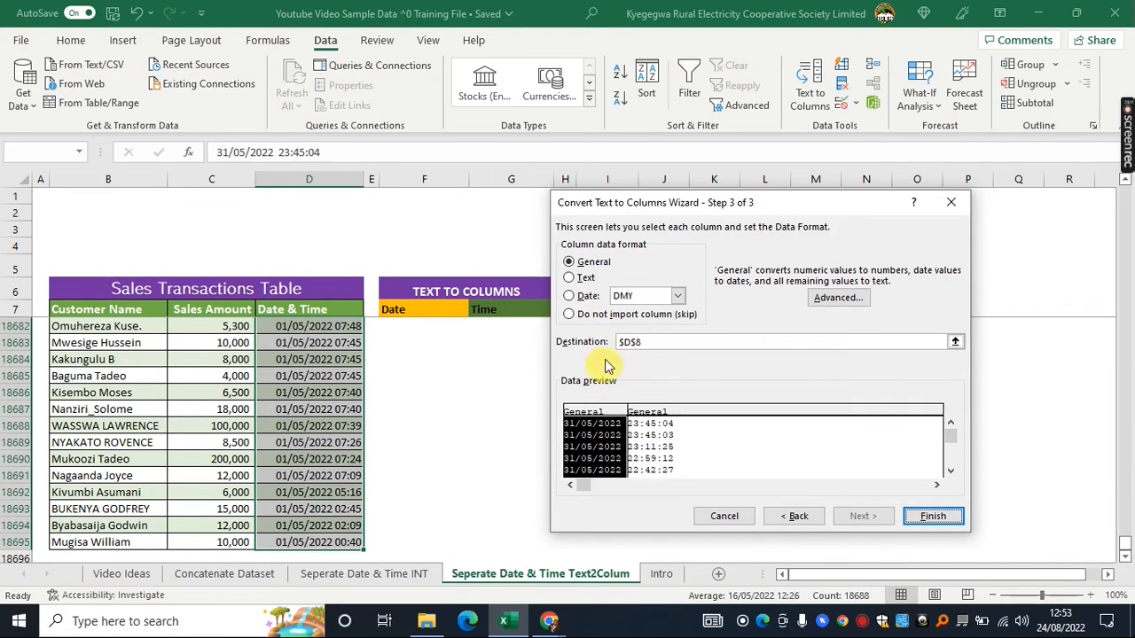
{"action": "left_click", "coordinate": [650, 346]}
{"action": "double_click", "coordinate": [650, 345]}
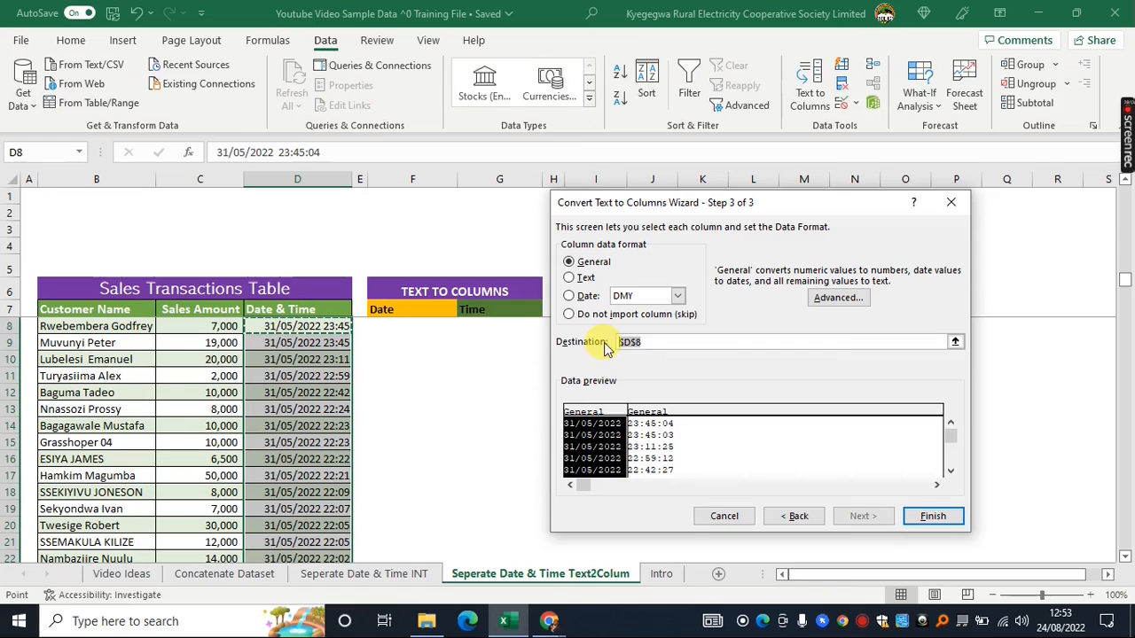
{"action": "key", "text": "BackSpace"}
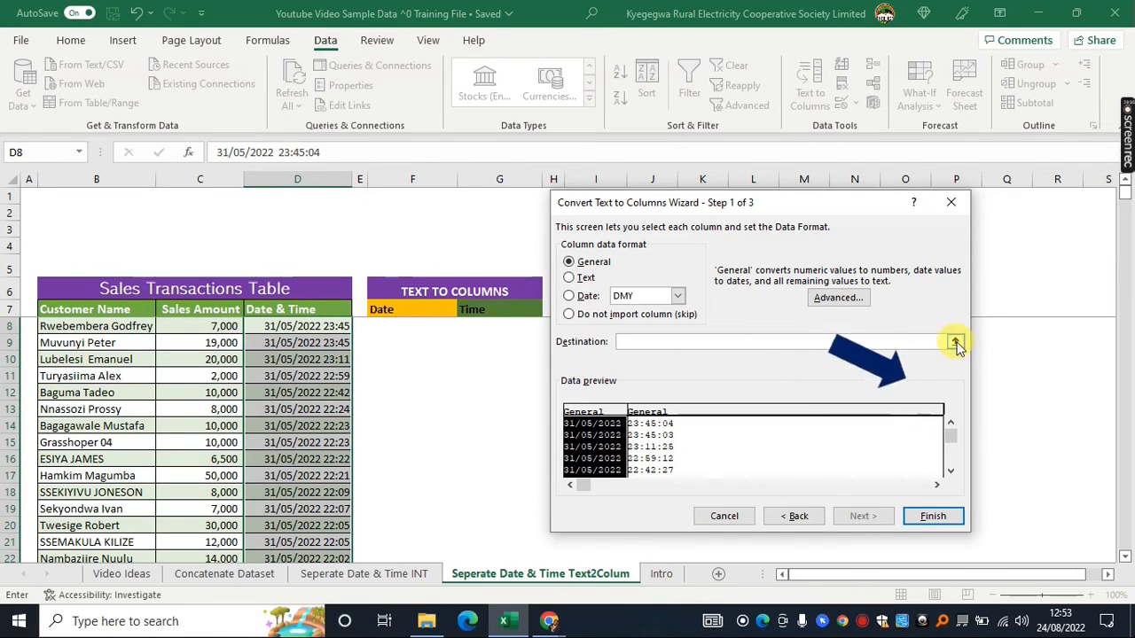
{"action": "left_click", "coordinate": [955, 341]}
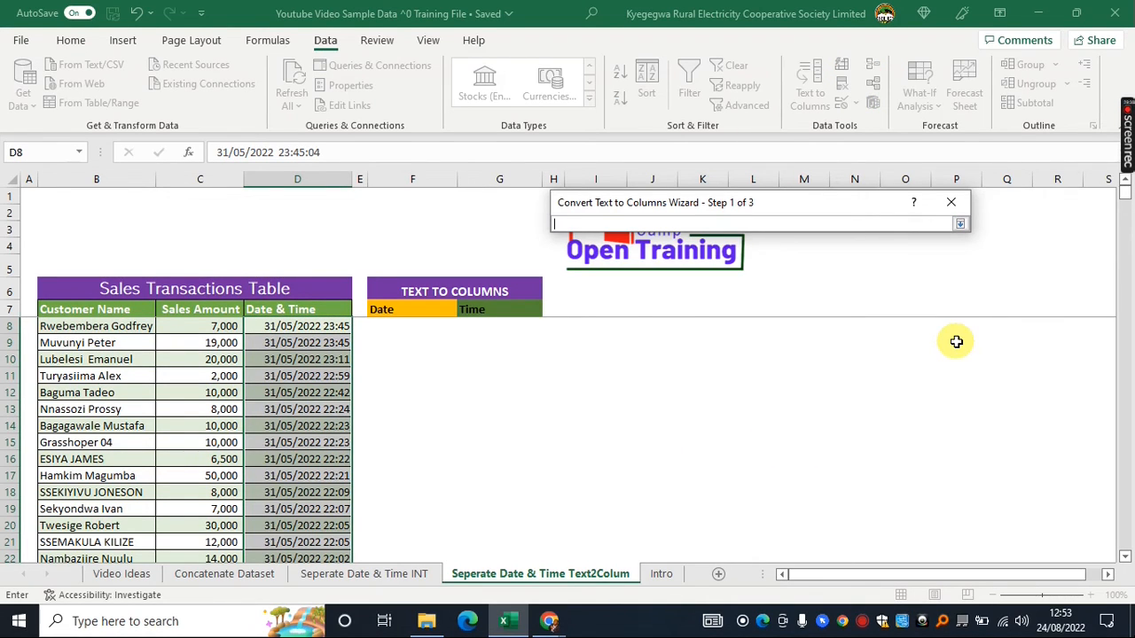
{"action": "left_click", "coordinate": [396, 331]}
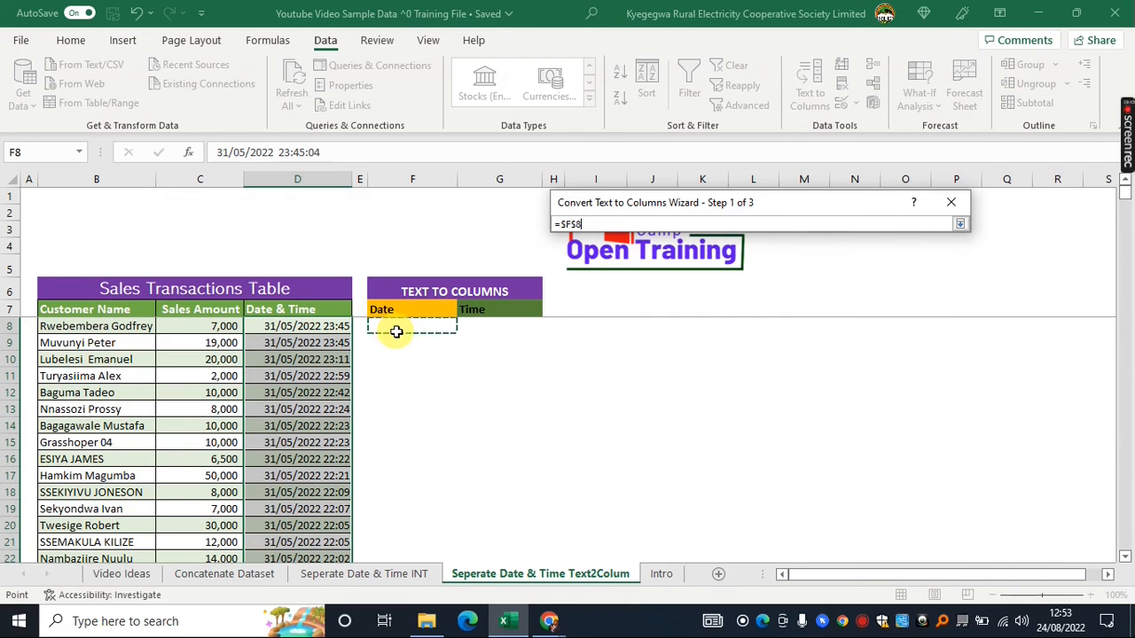
{"action": "key", "text": "Return"}
{"action": "left_click", "coordinate": [941, 514]}
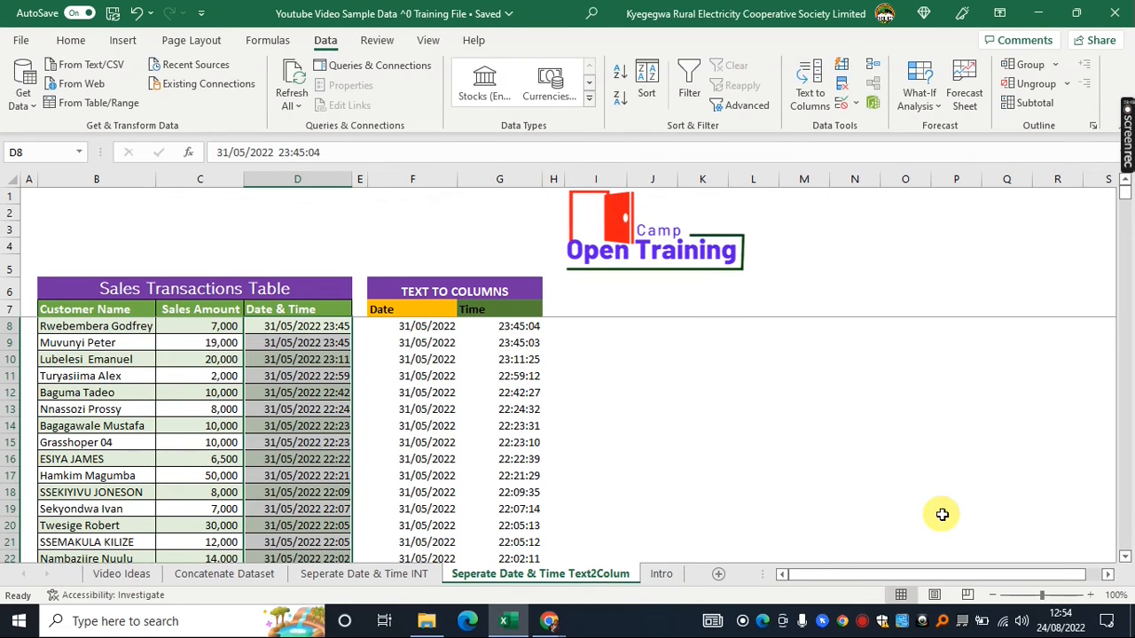
{"action": "left_click_drag", "start_coordinate": [411, 328], "coordinate": [410, 491]}
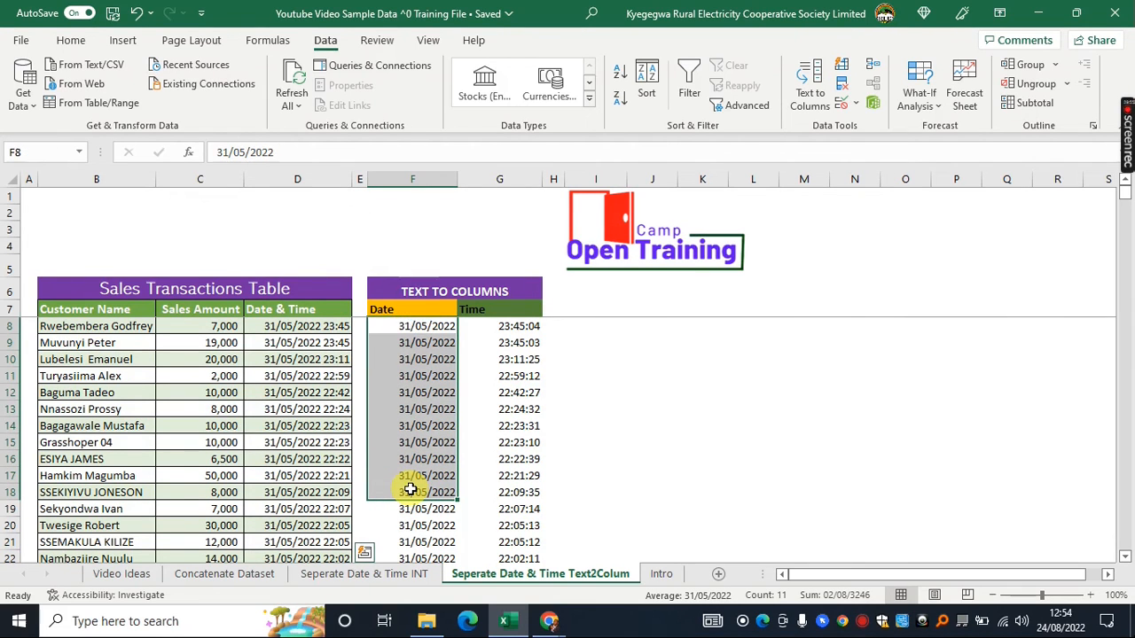
{"action": "left_click_drag", "start_coordinate": [508, 326], "coordinate": [515, 490]}
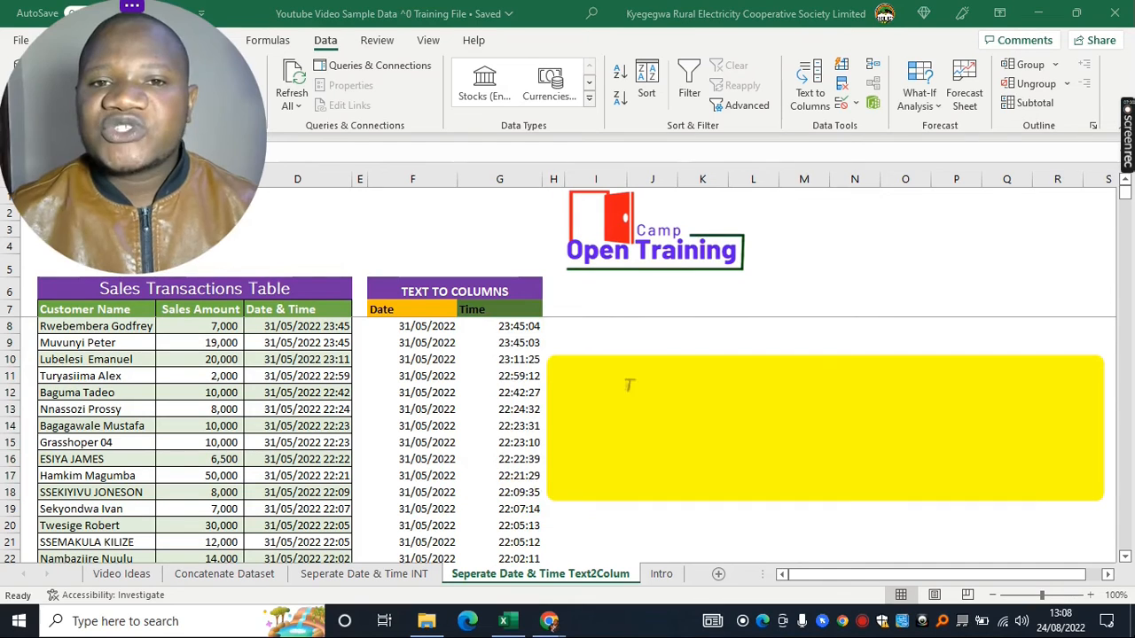